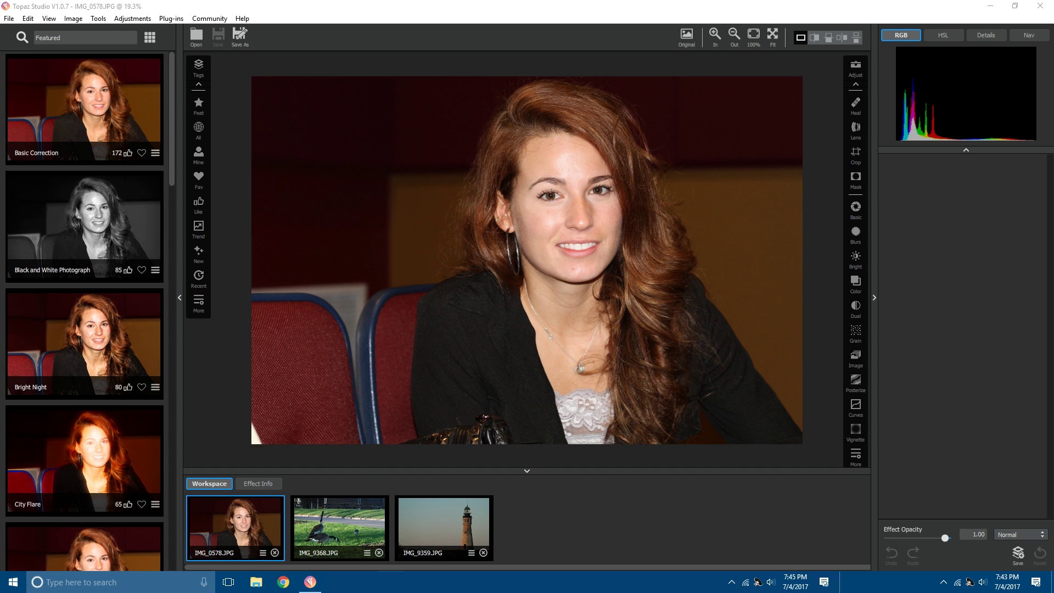
Hide the effects browser and the workspace filmstrip to give the portrait more room.
click(838, 317)
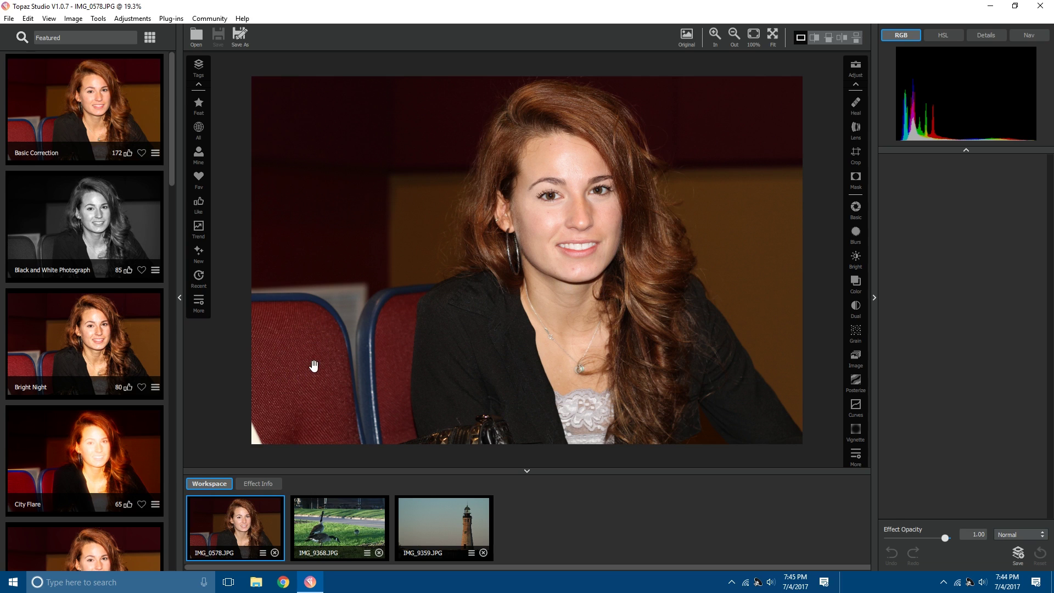
click(178, 299)
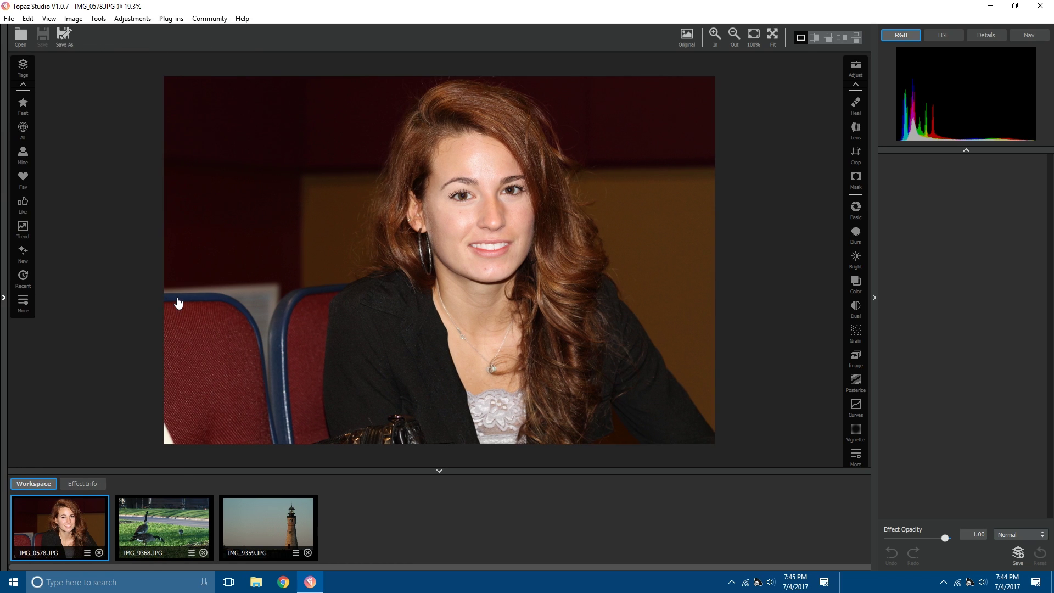
click(441, 473)
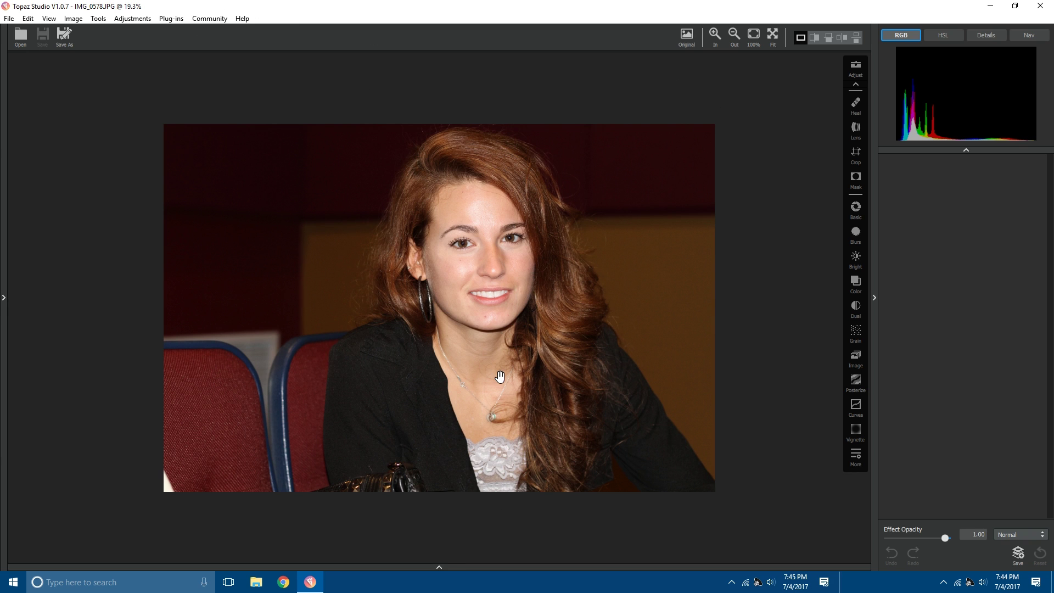
Examine the portrait's chin, cheeks and forehead up close for skin blemishes.
scroll(500, 376, up, 5)
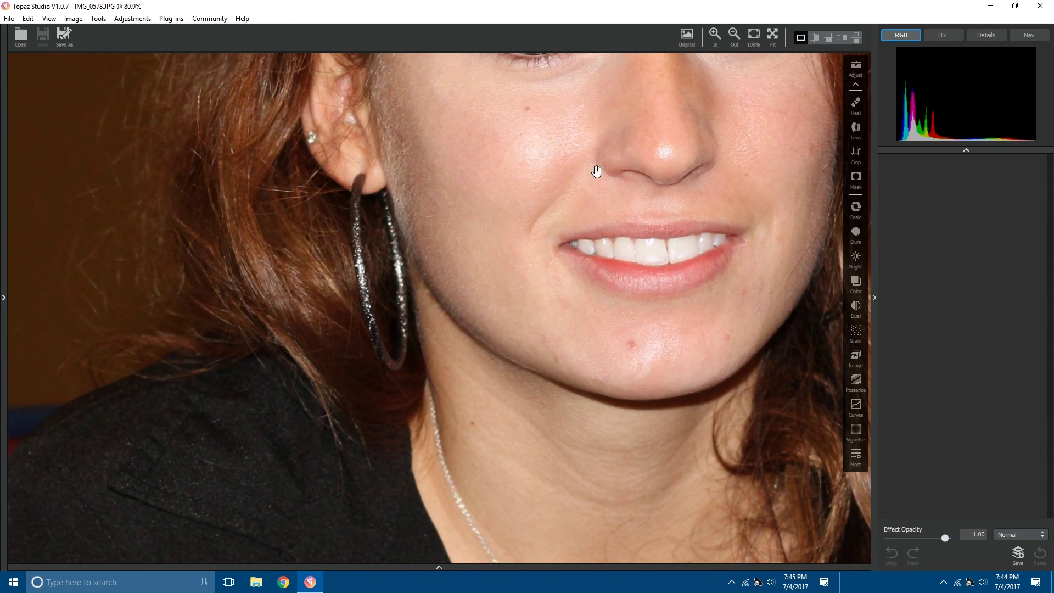
drag(498, 376, 406, 179)
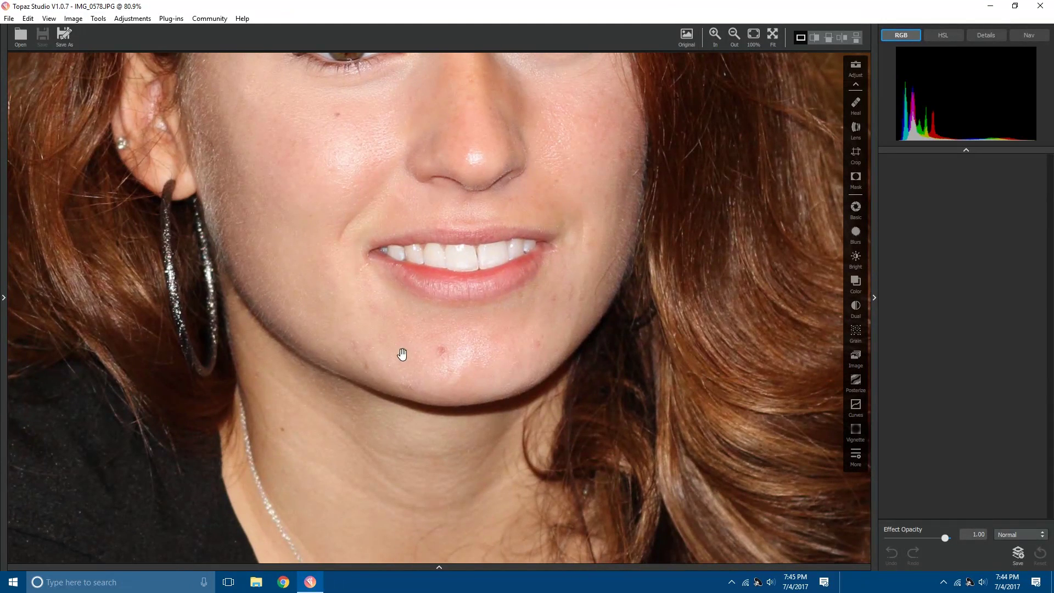
click(439, 349)
key(backslash)
mouse_move(391, 110)
mouse_down()
mouse_move(334, 357)
mouse_move(313, 388)
mouse_up()
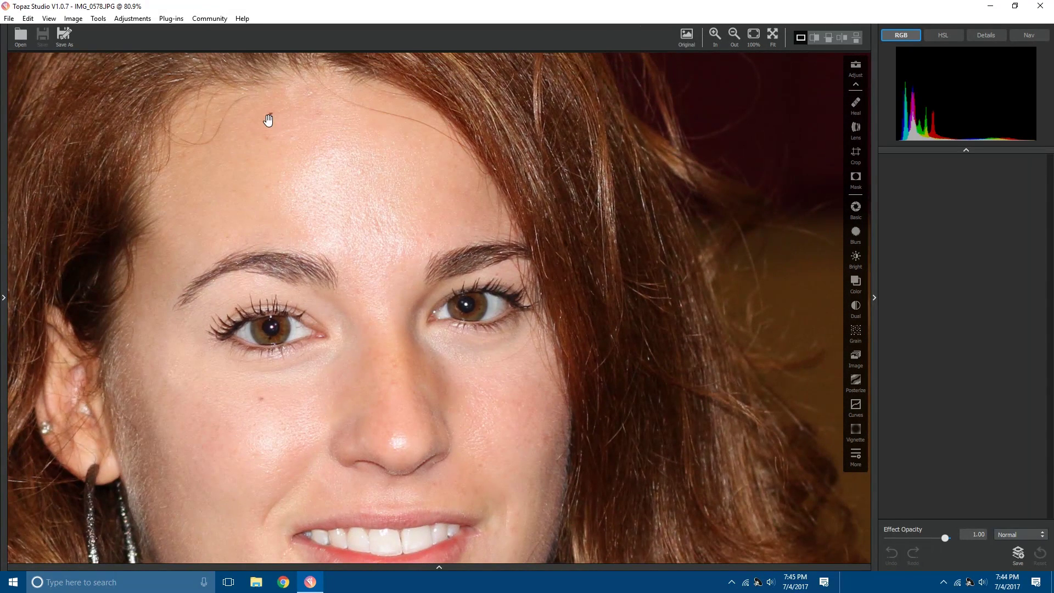
key(backslash)
drag(350, 348, 376, 196)
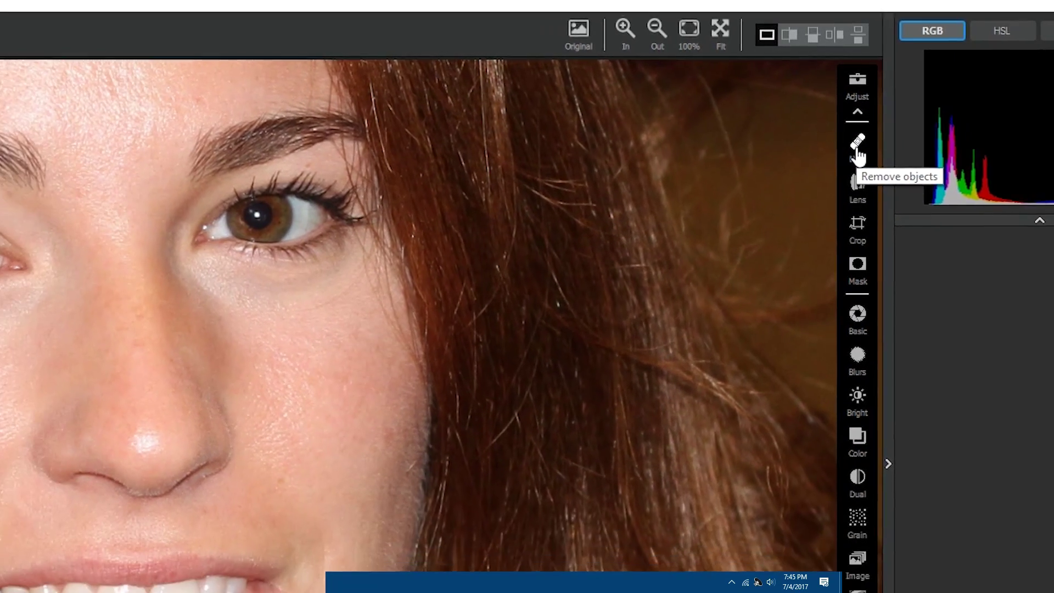
Remove the blemishes on the chin, jaw and cheek using the Healing Brush at size 0.05.
click(860, 195)
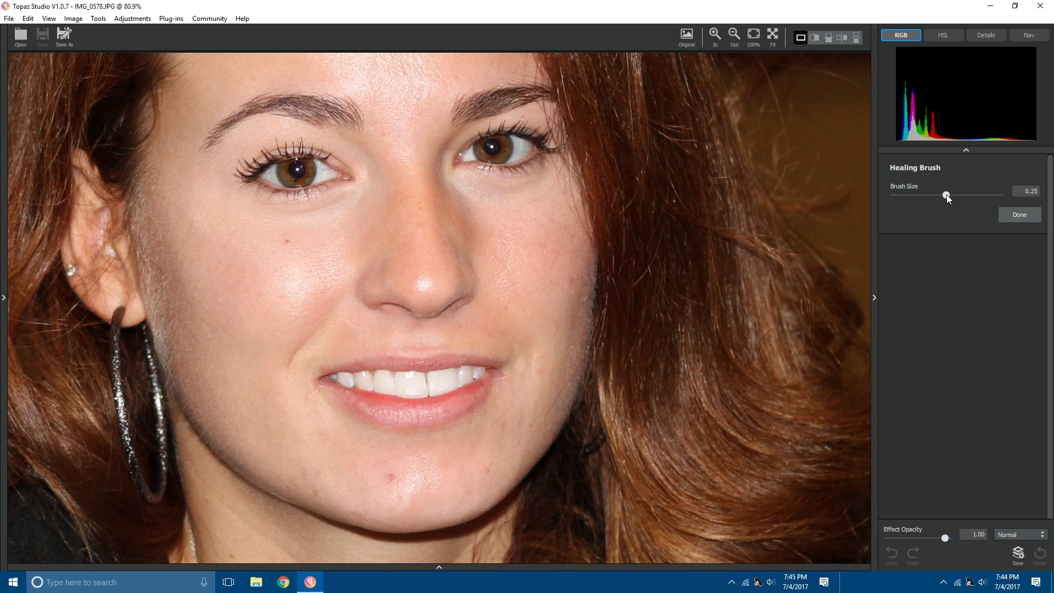
mouse_move(946, 194)
mouse_down()
mouse_move(923, 217)
mouse_move(996, 198)
mouse_move(904, 246)
mouse_up()
click(390, 474)
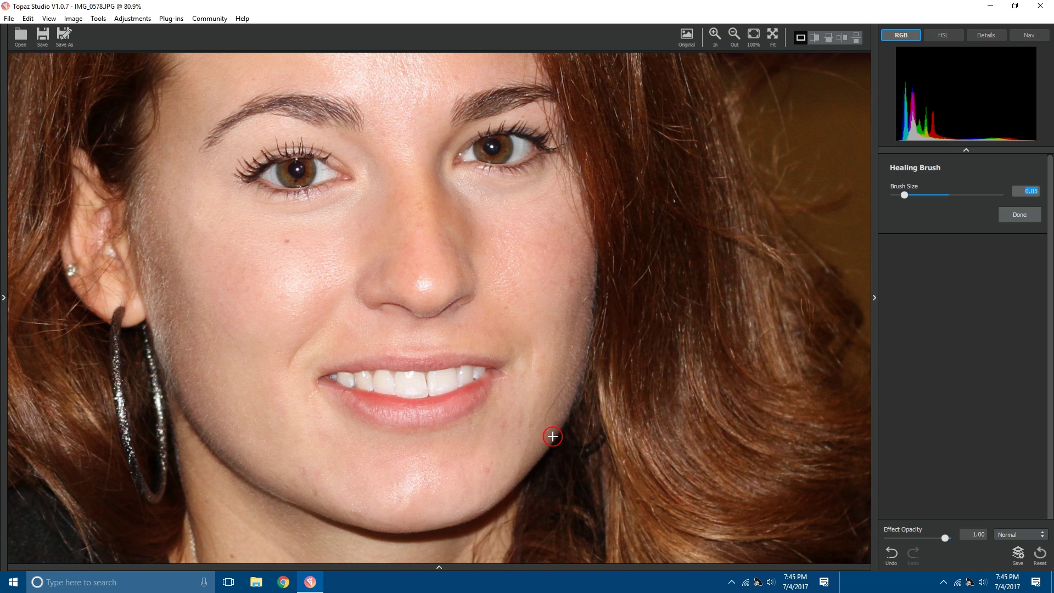
click(488, 433)
click(312, 487)
mouse_move(504, 429)
mouse_down()
mouse_move(520, 425)
mouse_move(522, 407)
mouse_move(513, 437)
mouse_move(478, 473)
mouse_up()
click(286, 247)
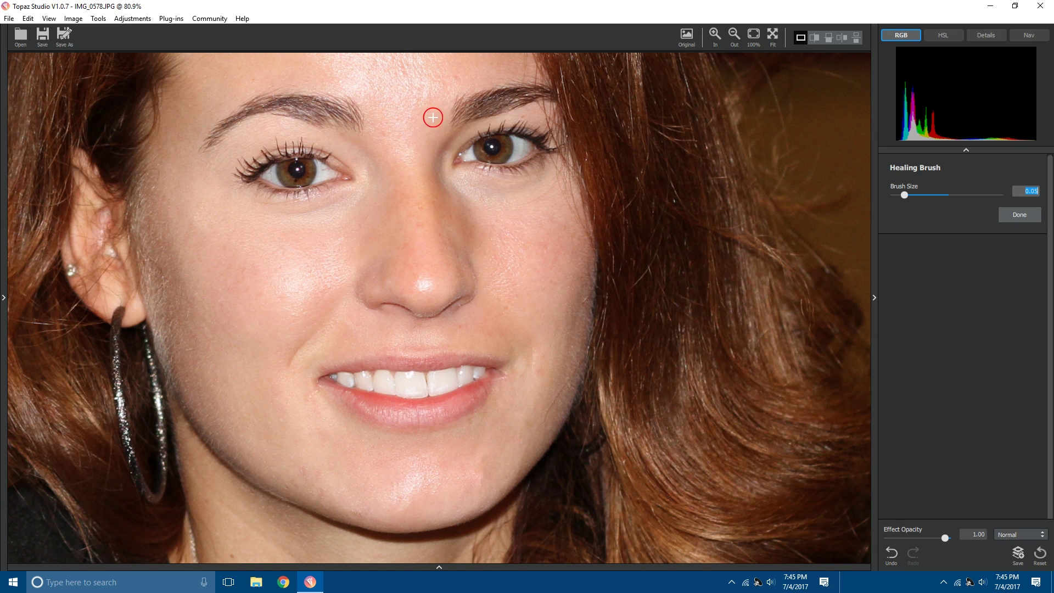
Heal the dark spot on the upper forehead and the small marks beside the mouth and along the lower jaw.
mouse_move(419, 87)
mouse_down()
mouse_move(400, 287)
mouse_move(390, 278)
mouse_up()
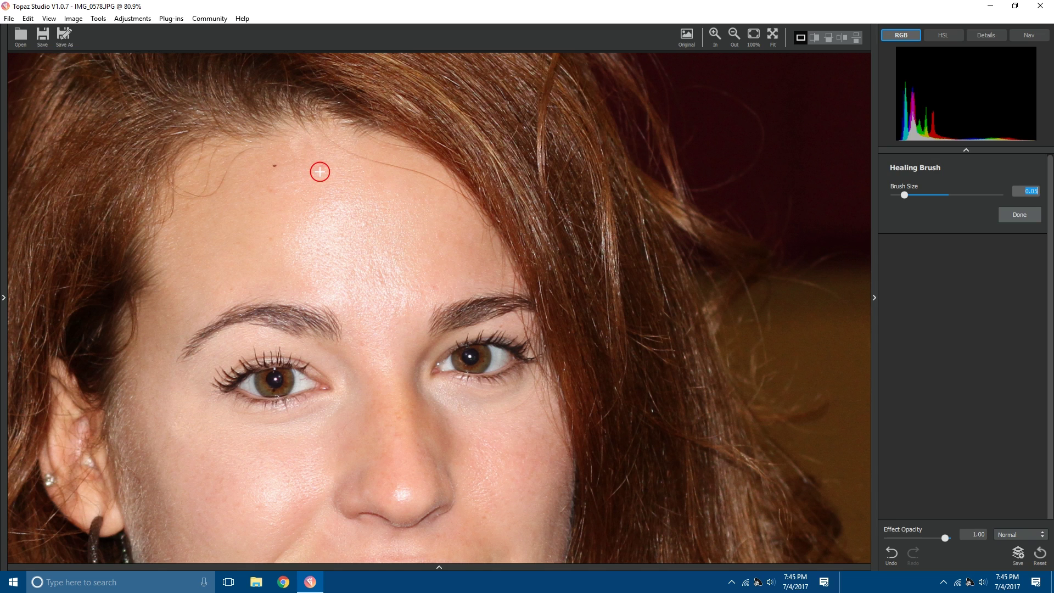
click(273, 165)
key(space)
drag(482, 472, 441, 300)
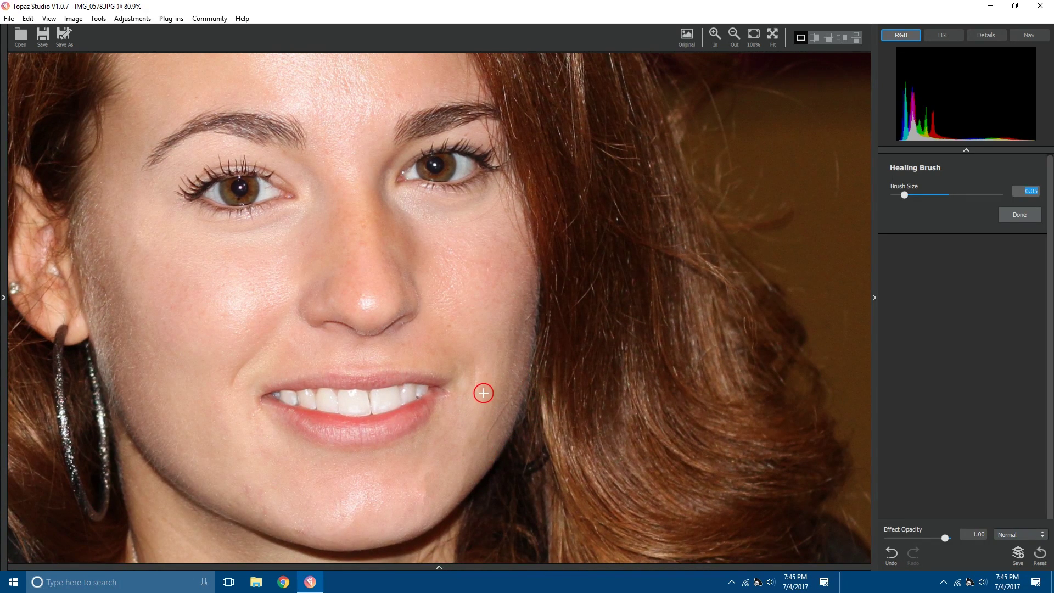
click(484, 373)
mouse_move(269, 514)
mouse_down()
mouse_move(228, 496)
mouse_move(247, 490)
mouse_move(268, 502)
mouse_up()
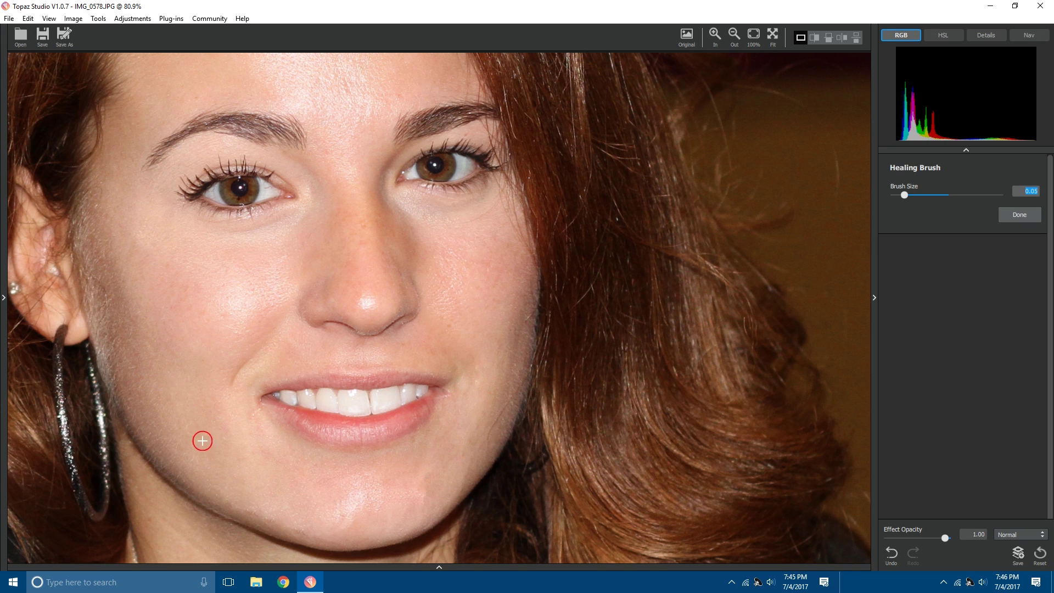
Heal the shiny patch on the cheek beside the nose, undoing the first stroke and painting over the area again.
mouse_move(235, 311)
mouse_down()
mouse_move(235, 296)
mouse_move(238, 311)
mouse_up()
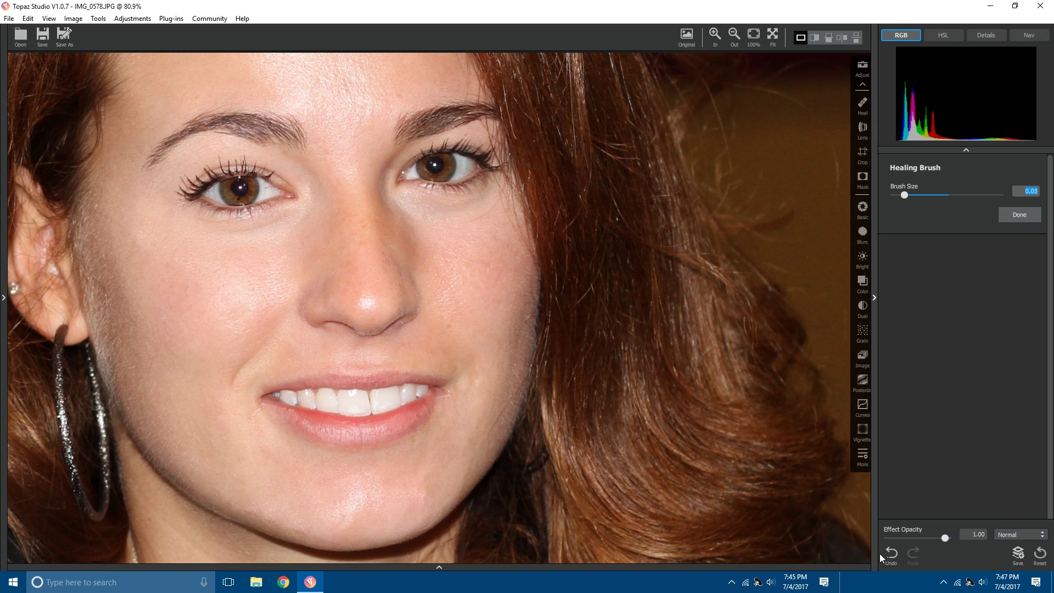
click(891, 553)
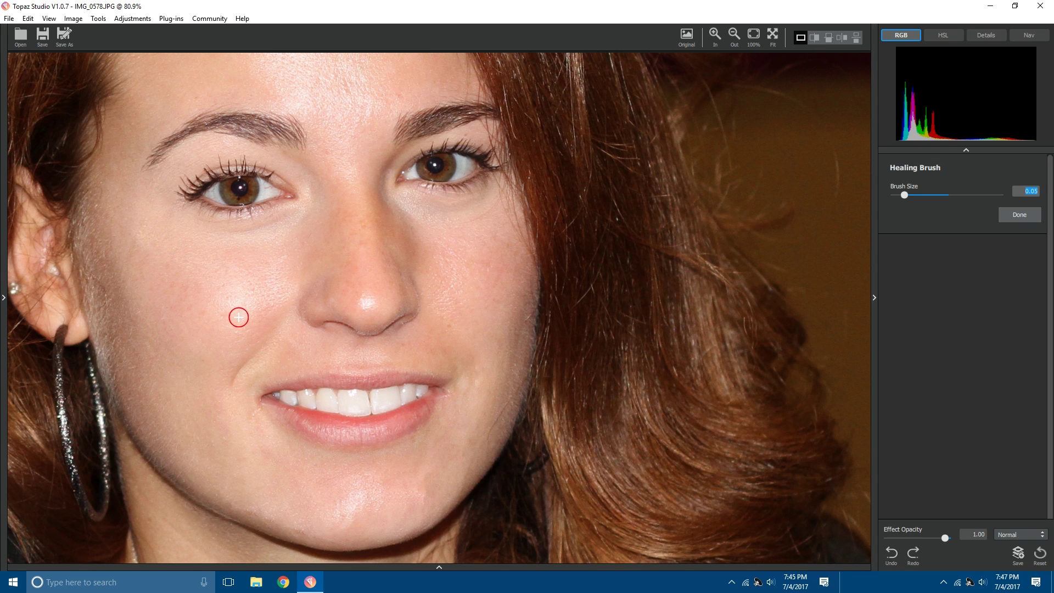
mouse_move(239, 285)
mouse_down()
mouse_move(254, 303)
mouse_move(232, 284)
mouse_move(246, 300)
mouse_up()
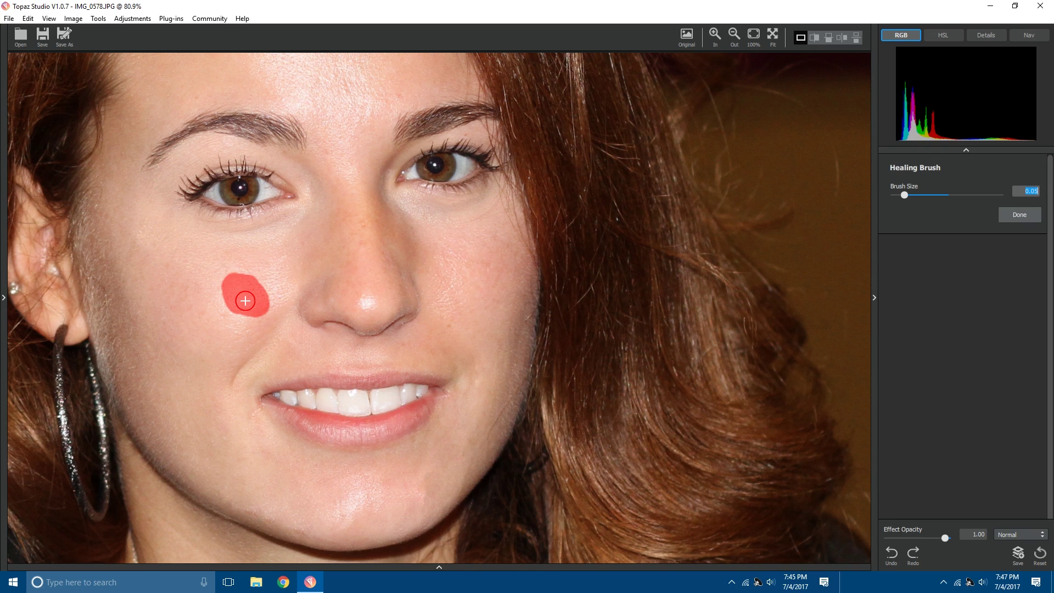
drag(245, 300, 244, 298)
drag(245, 298, 246, 299)
drag(247, 298, 254, 296)
Compare the portrait with its original, undo the last heal and finish the Healing Brush edit.
scroll(377, 357, down, 3)
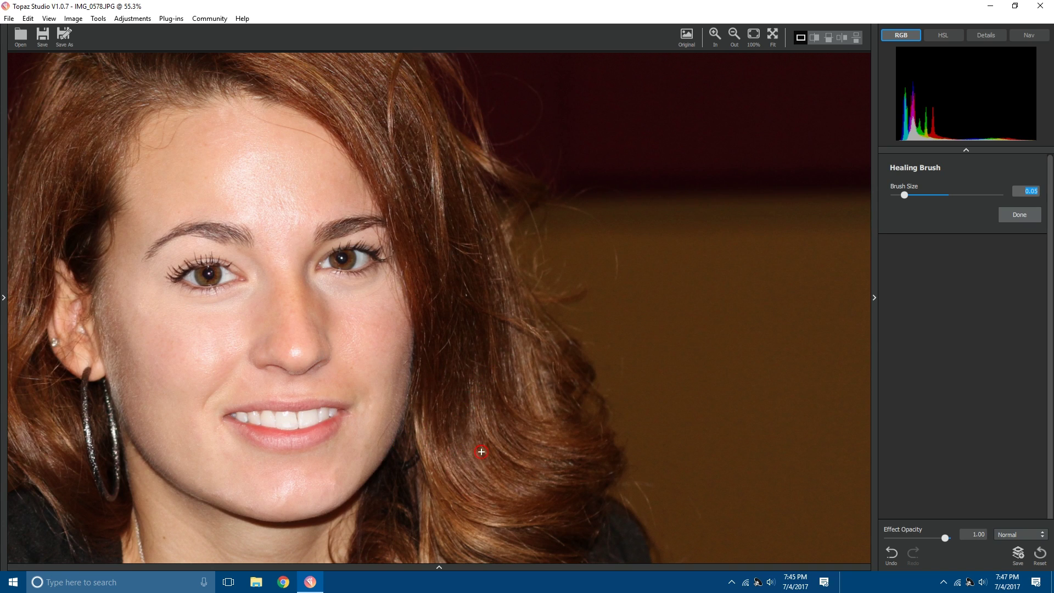
click(873, 300)
key(backslash)
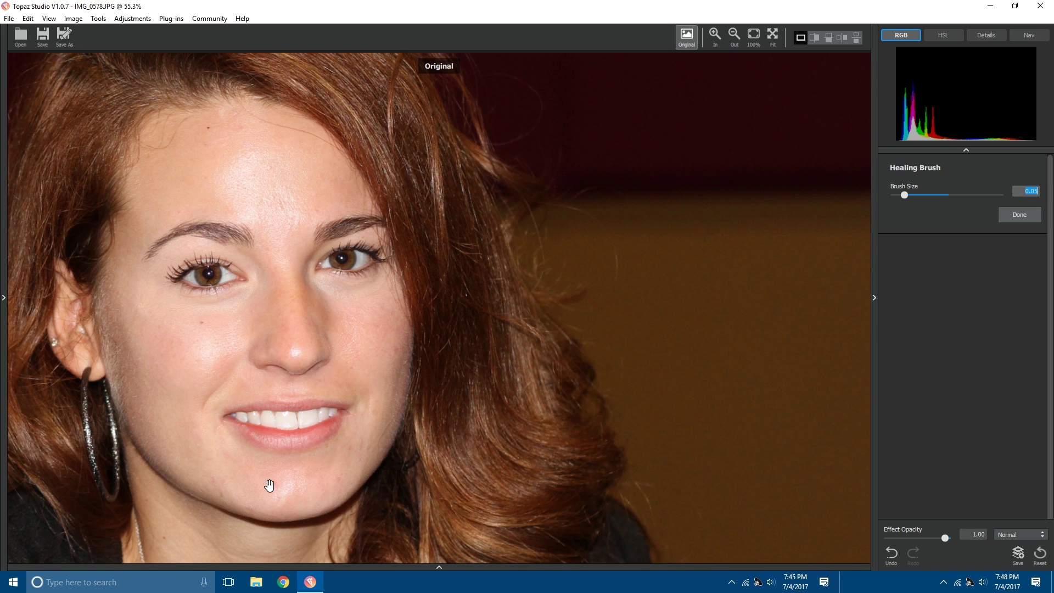
key(backslash)
key(ctrl+z)
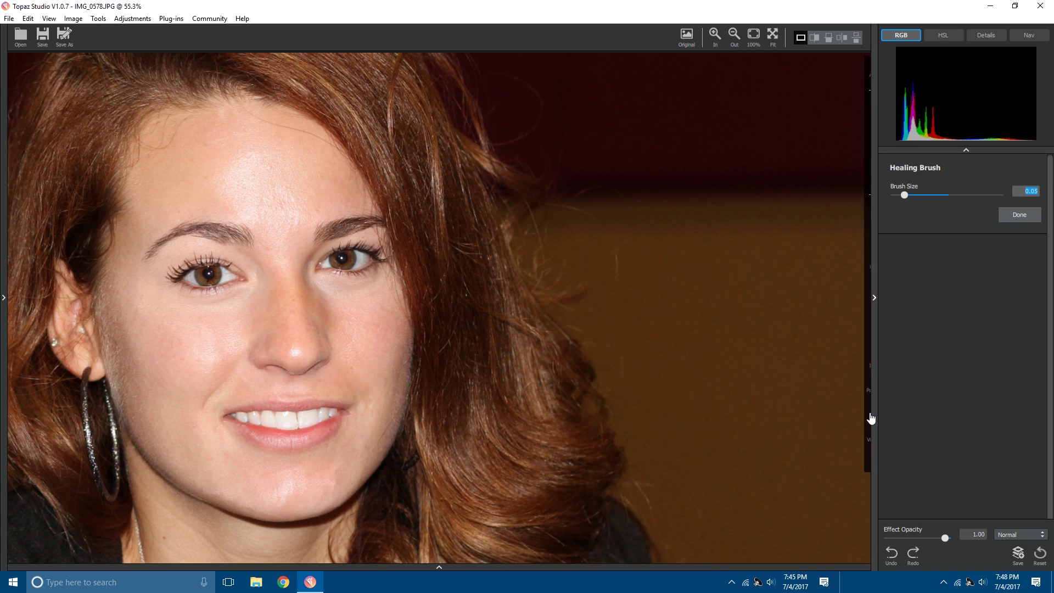
click(1017, 218)
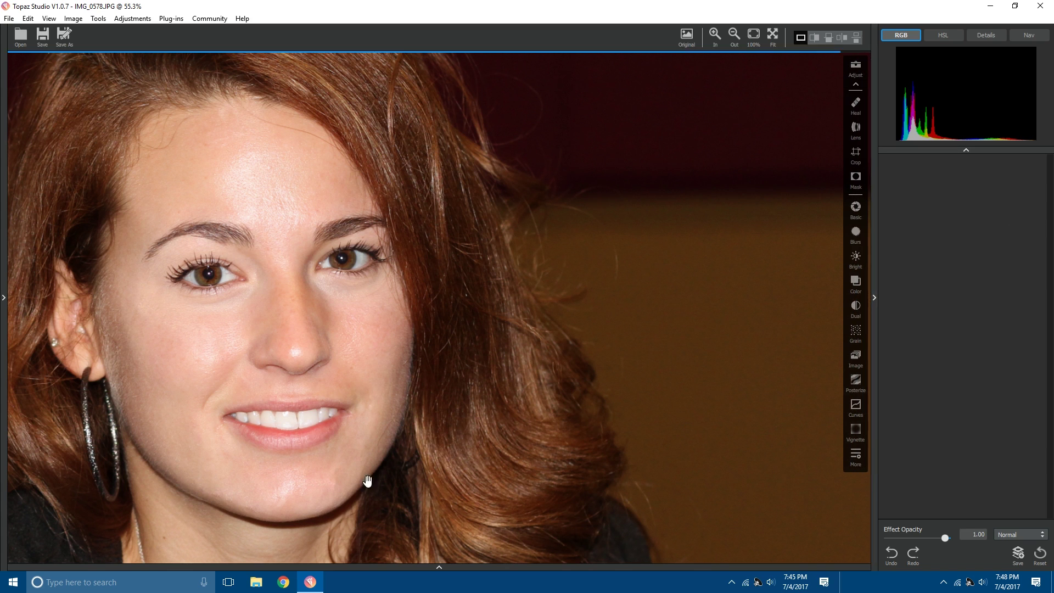
Switch to the geese photo IMG_9368.JPG from the workspace images and hide the filmstrip again.
click(429, 568)
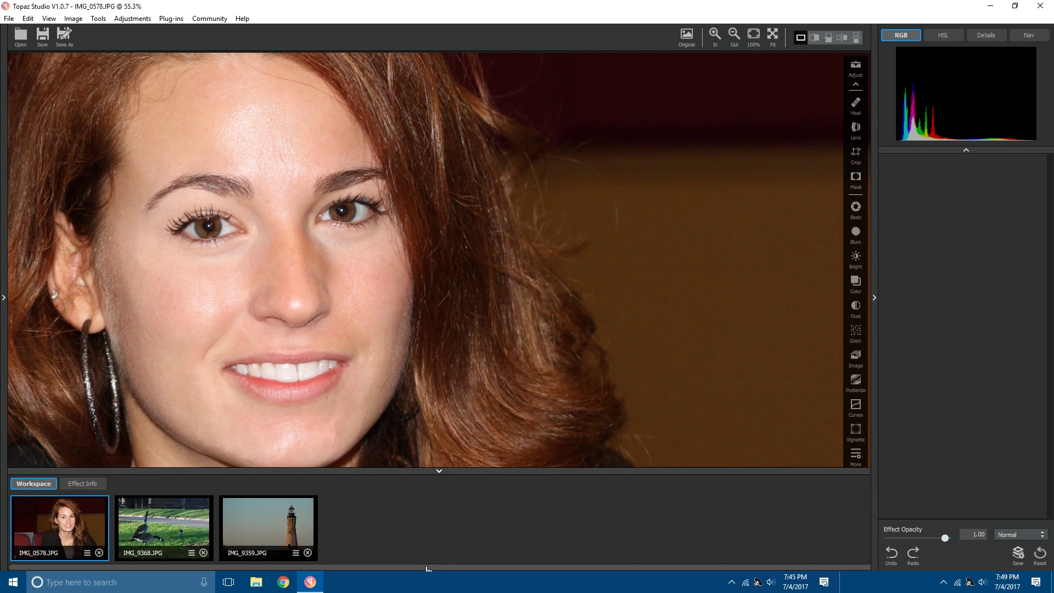
click(160, 531)
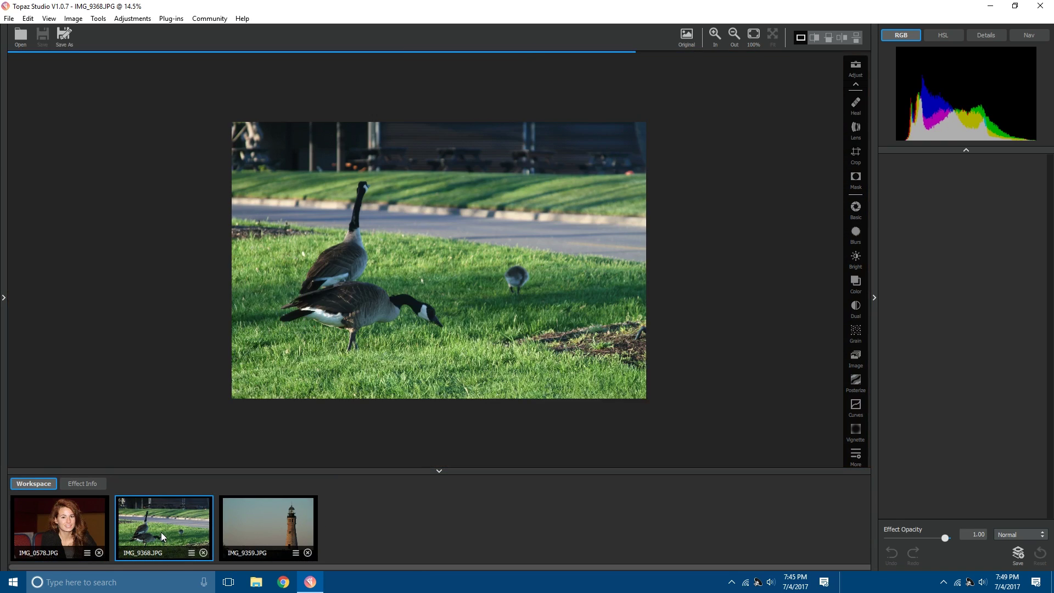
click(446, 480)
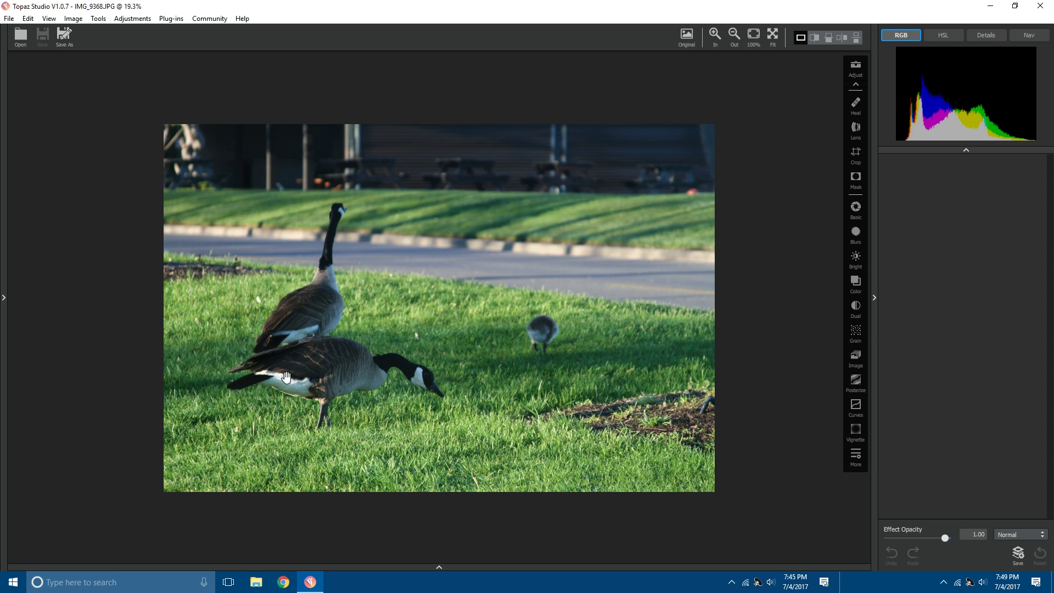
Remove the two pale specks on the grass and the gosling using the Healing Brush at size 0.25.
click(542, 334)
click(415, 334)
click(854, 111)
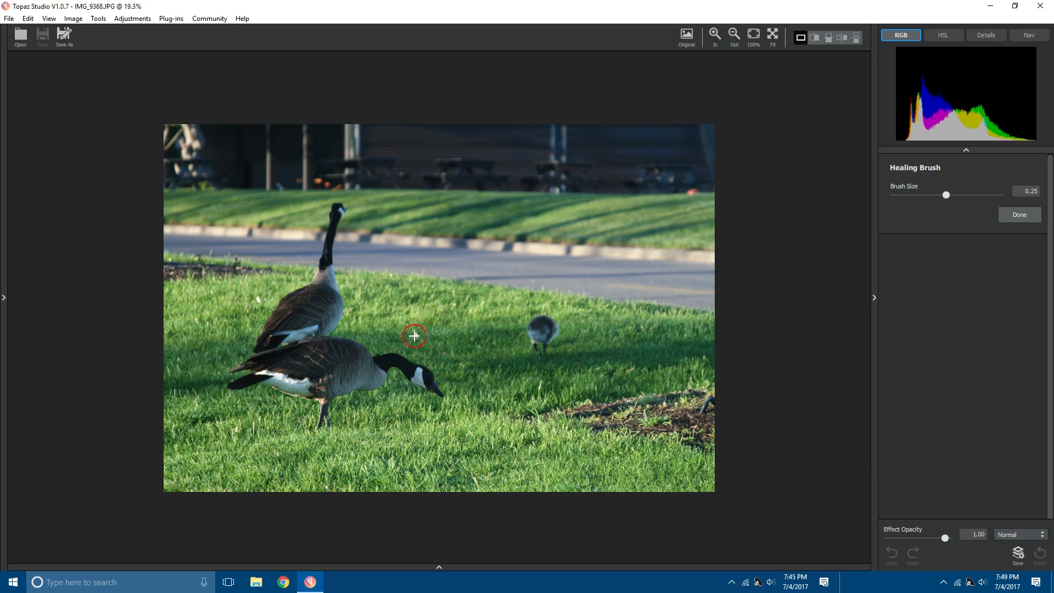
click(414, 336)
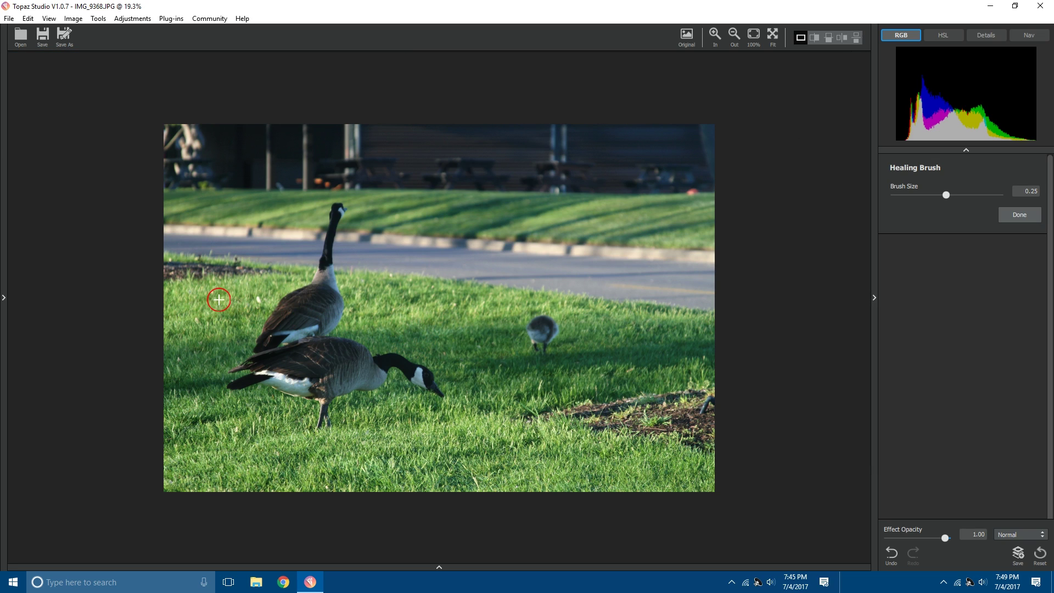
click(257, 298)
mouse_move(547, 354)
mouse_down()
mouse_move(553, 323)
mouse_move(542, 315)
mouse_move(542, 356)
mouse_up()
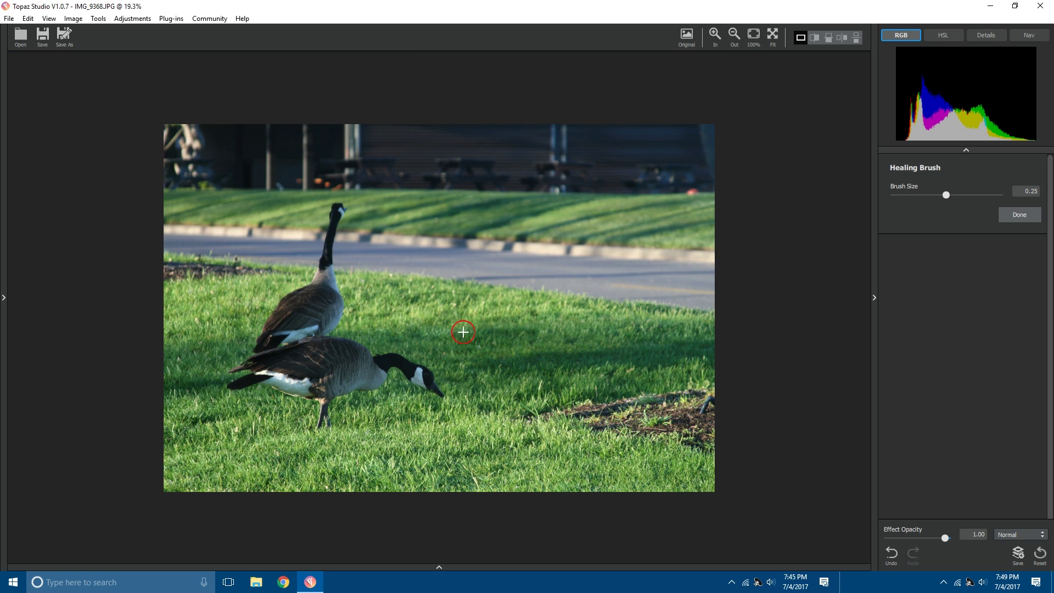
Undo the last heal and remove the bare mulch patch on the lawn's lower right with brush size 0.44.
key(ctrl+z)
drag(949, 192, 998, 208)
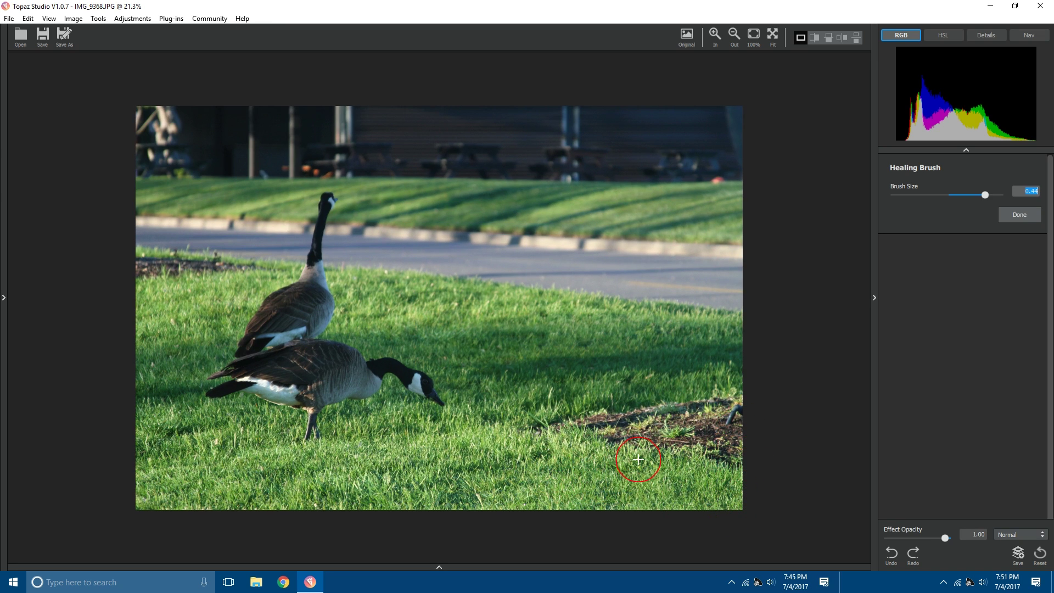
scroll(638, 459, up, 1)
click(748, 449)
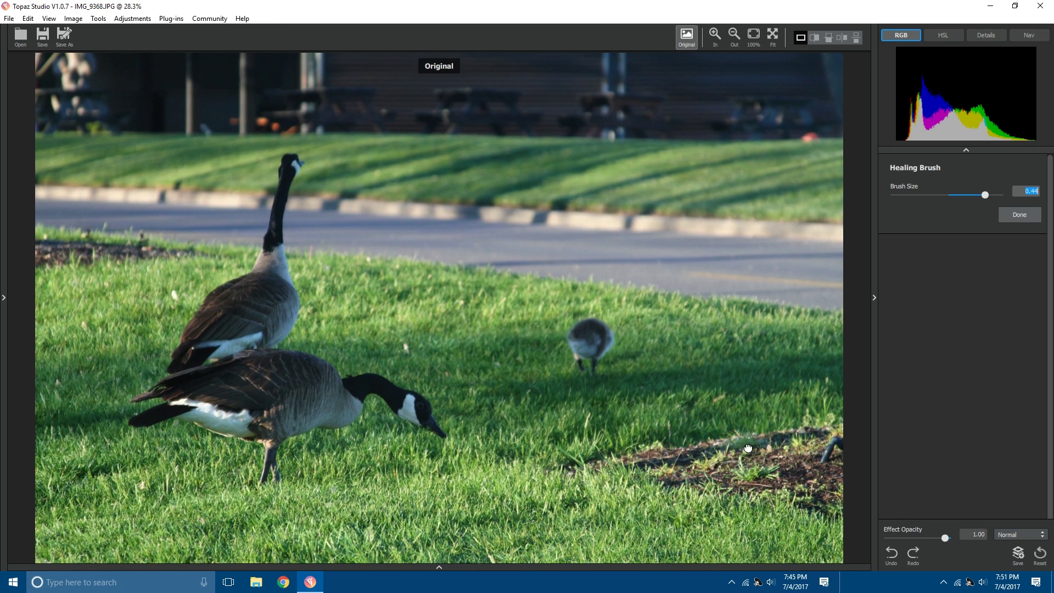
mouse_move(747, 448)
mouse_down()
mouse_move(528, 364)
mouse_move(504, 301)
mouse_up()
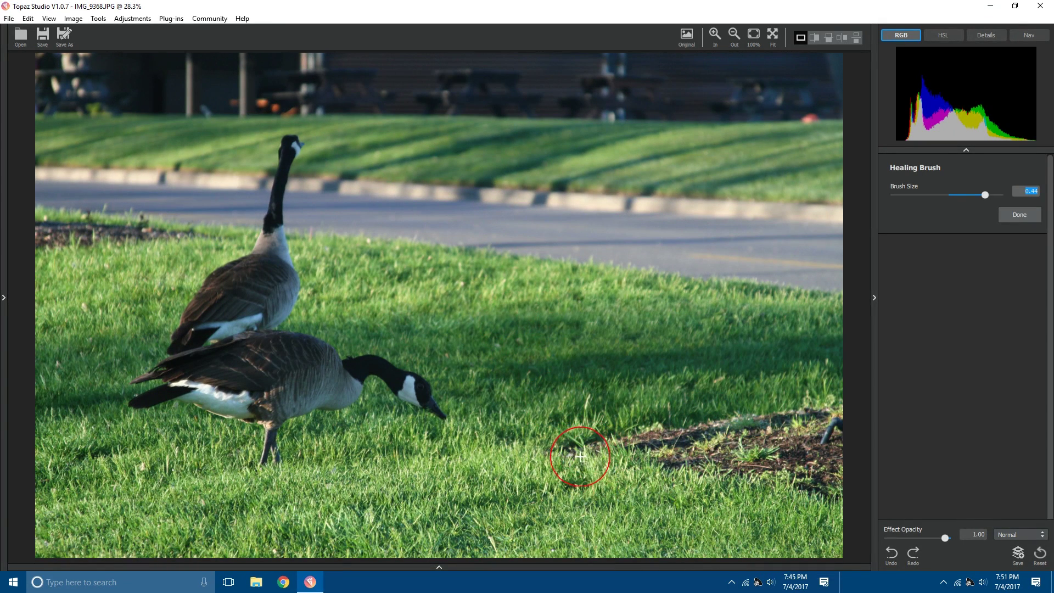
mouse_move(580, 456)
mouse_down()
mouse_move(828, 401)
mouse_move(835, 493)
mouse_move(804, 475)
mouse_move(629, 447)
mouse_up()
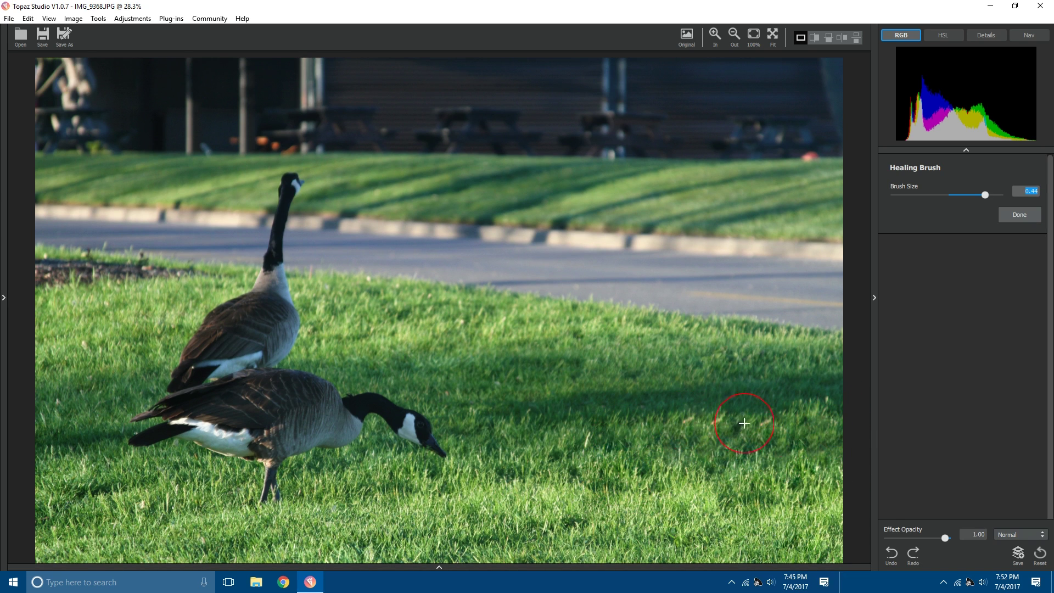
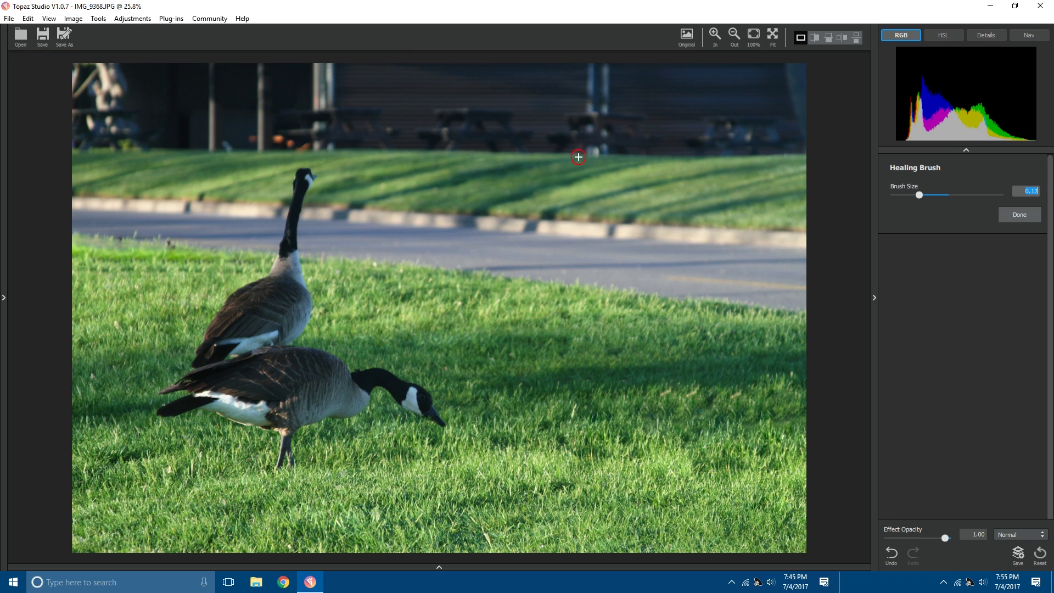
Heal away the rightmost bright background post, the orange objects by the tables and the small pale object with brush size 0.12.
mouse_move(590, 154)
mouse_down()
mouse_move(590, 61)
mouse_move(582, 80)
mouse_move(589, 163)
mouse_move(609, 131)
mouse_move(602, 63)
mouse_up()
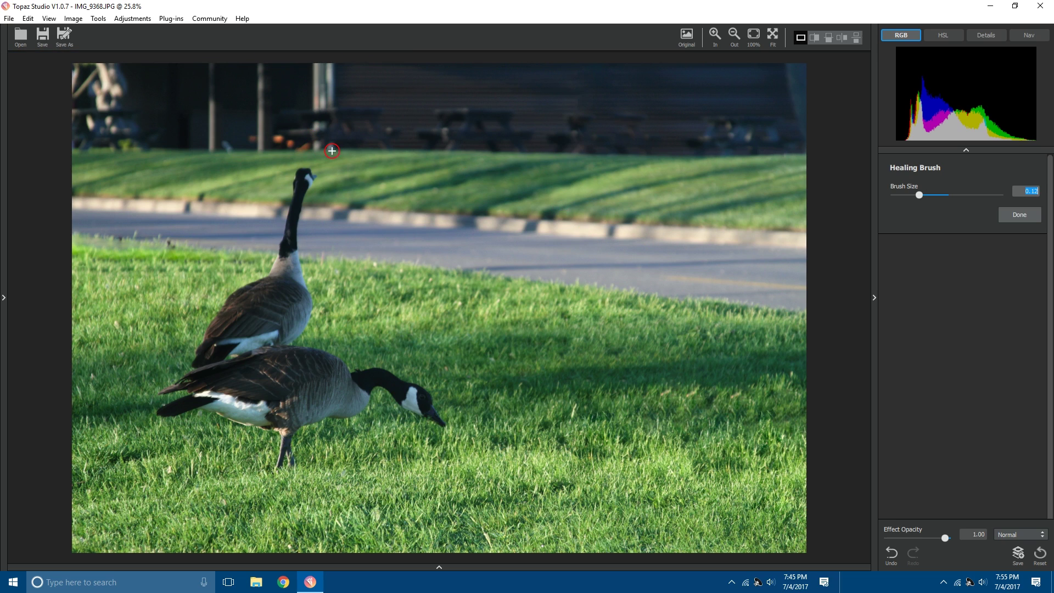
drag(306, 150, 277, 142)
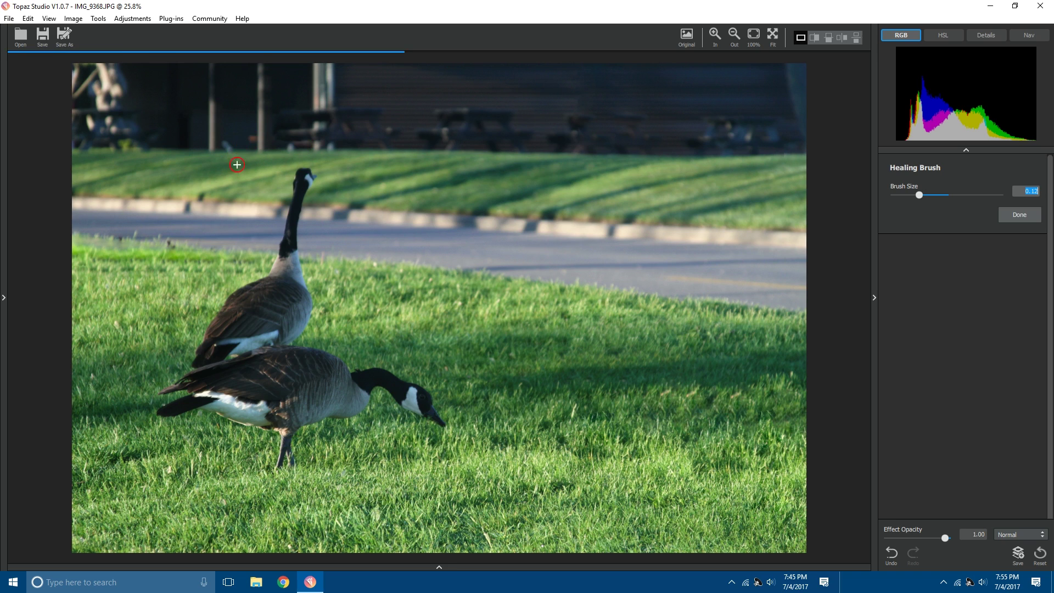
click(225, 146)
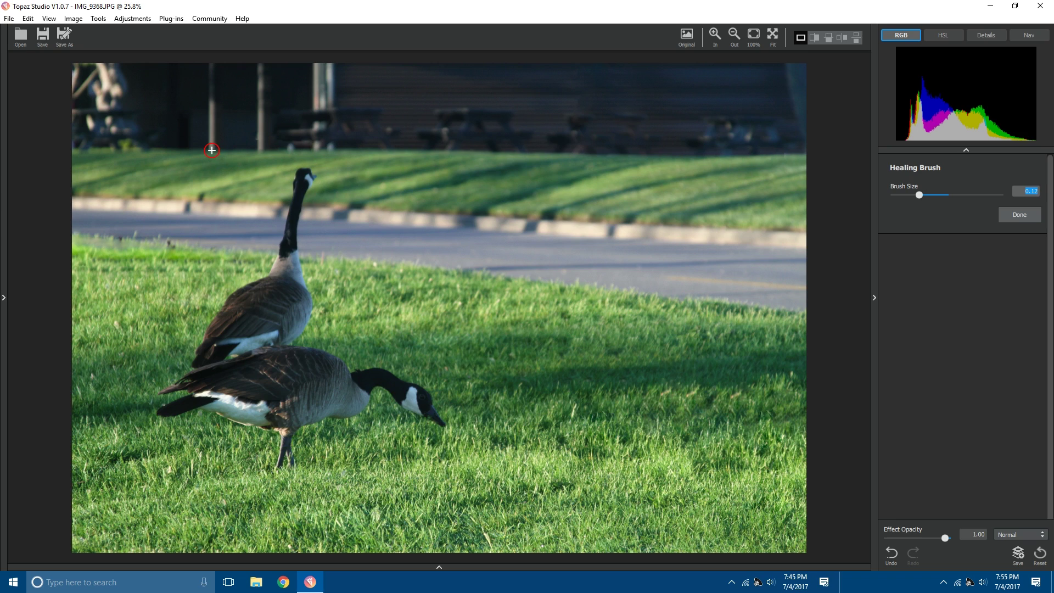
Heal away the three remaining vertical posts in the dark background above the geese, including the leftover traces by the tables.
drag(211, 150, 213, 60)
drag(263, 67, 264, 152)
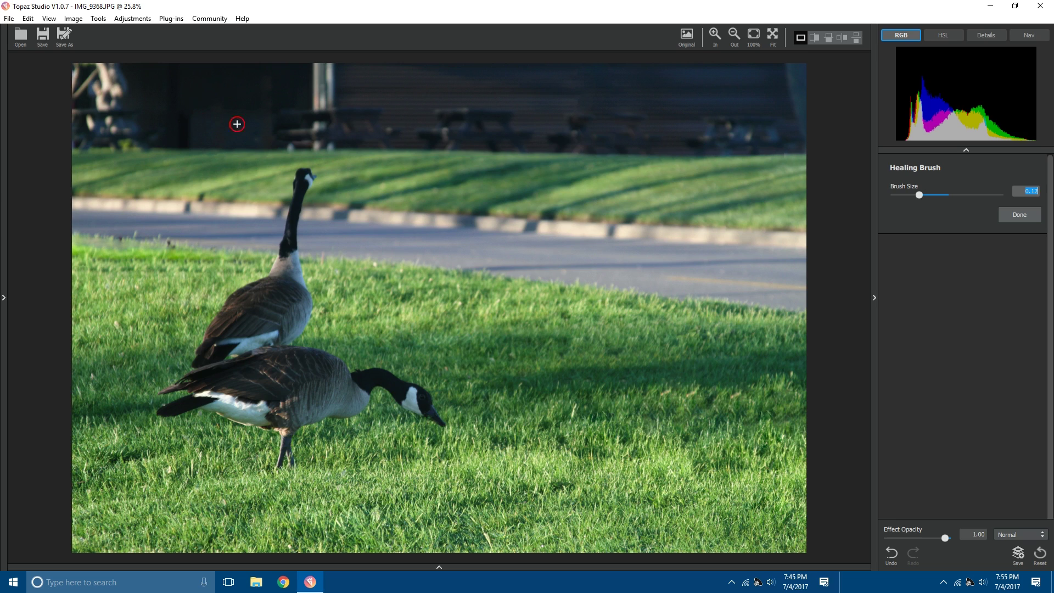
mouse_move(340, 147)
mouse_down()
mouse_move(291, 149)
mouse_move(320, 147)
mouse_move(321, 63)
mouse_move(325, 157)
mouse_move(329, 66)
mouse_up()
drag(329, 115, 331, 165)
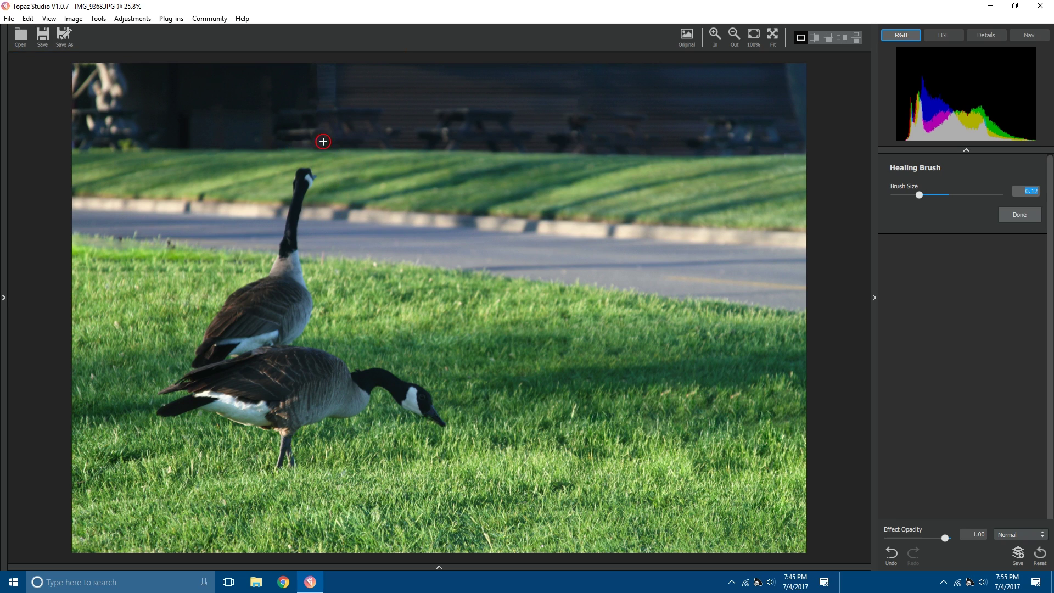
mouse_move(344, 122)
mouse_down()
mouse_move(337, 149)
mouse_move(329, 64)
mouse_move(313, 73)
mouse_move(327, 148)
mouse_up()
scroll(696, 351, down, 2)
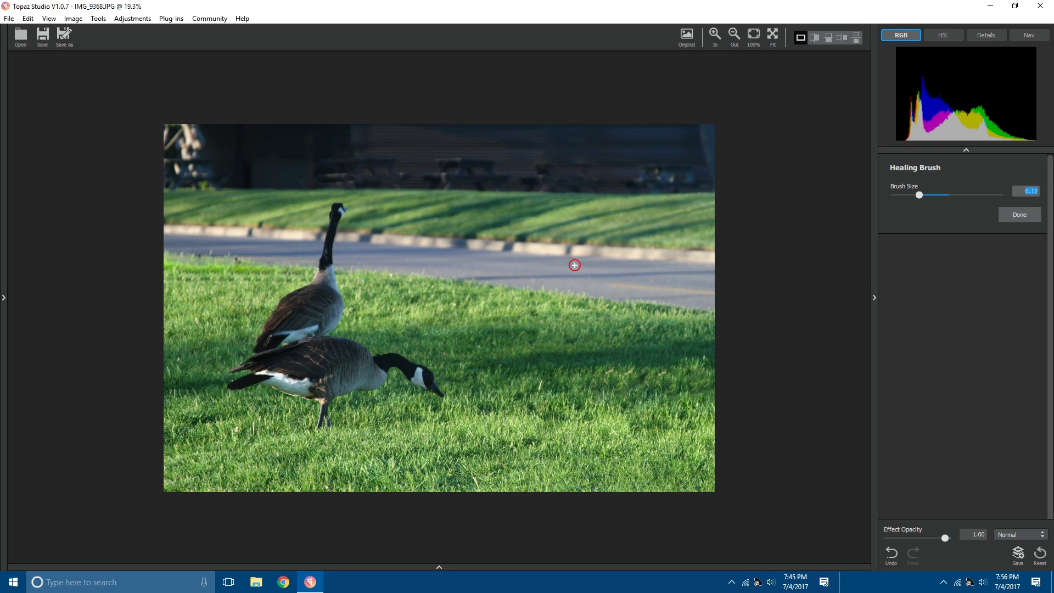